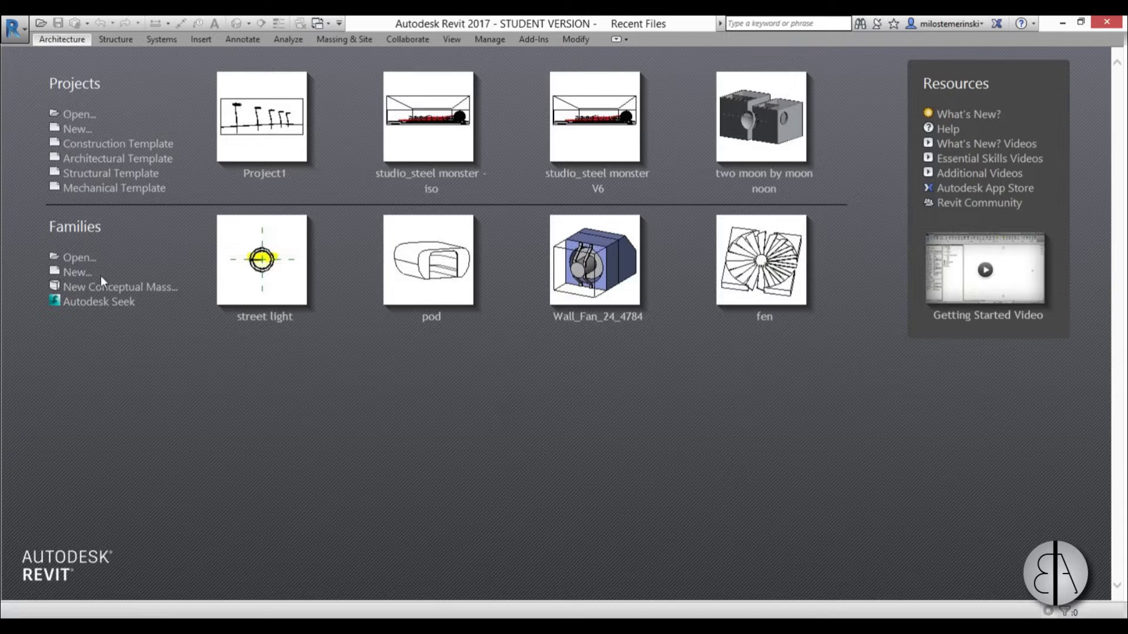
Start a project from the Architectural Template and set Project Units length format to Centimeters.
click(129, 164)
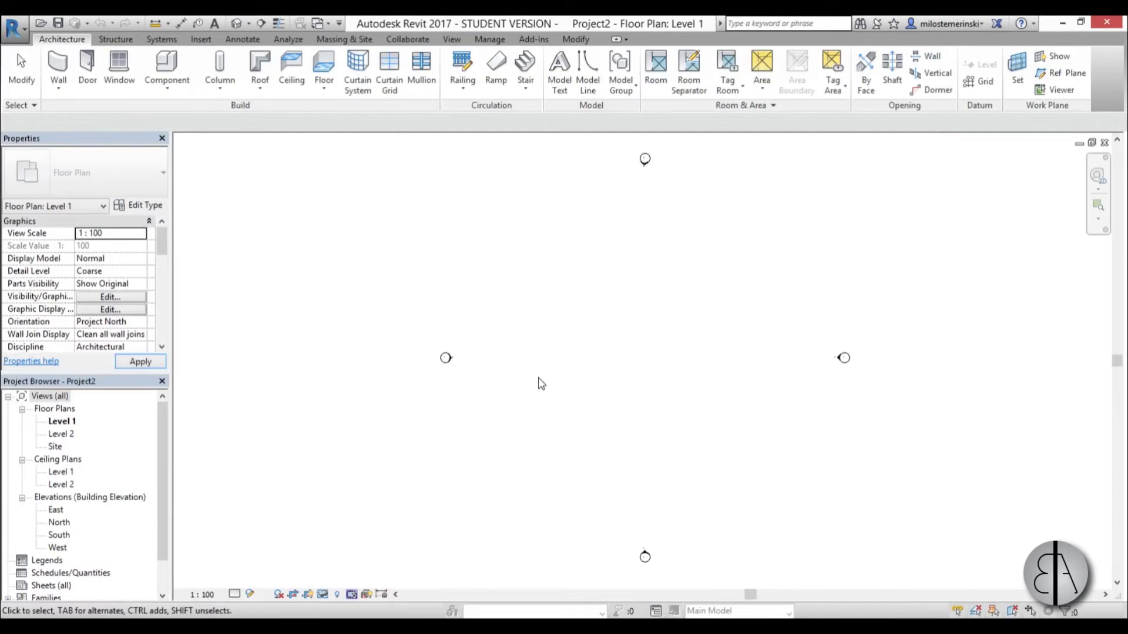
middle_drag(678, 375, 611, 371)
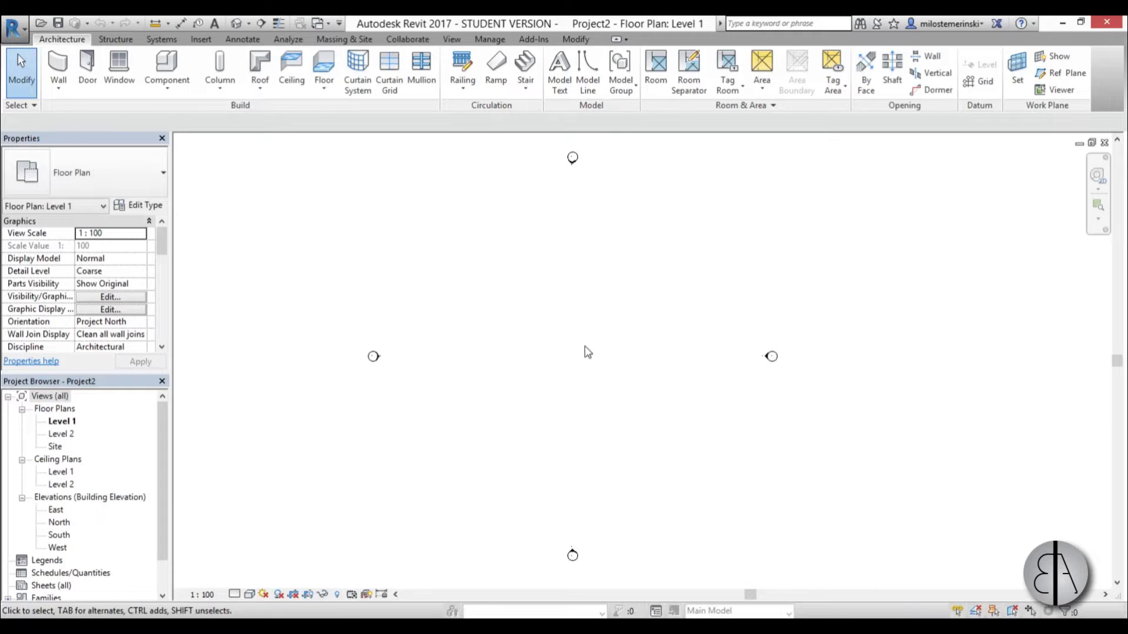
key(u)
key(n)
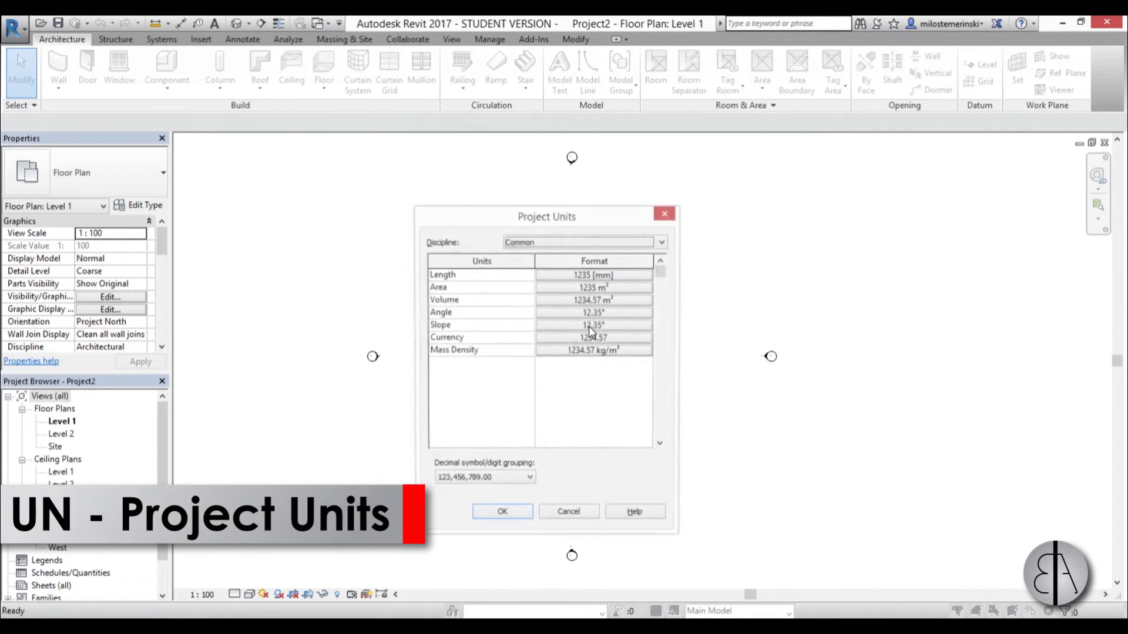
click(593, 275)
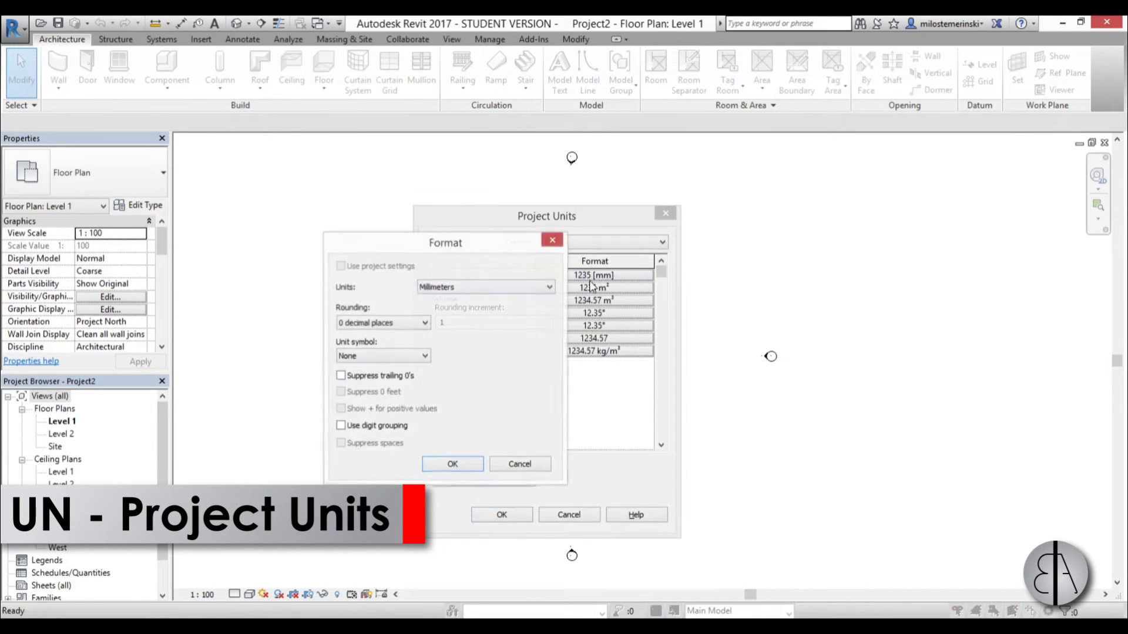
click(429, 290)
click(464, 355)
click(457, 465)
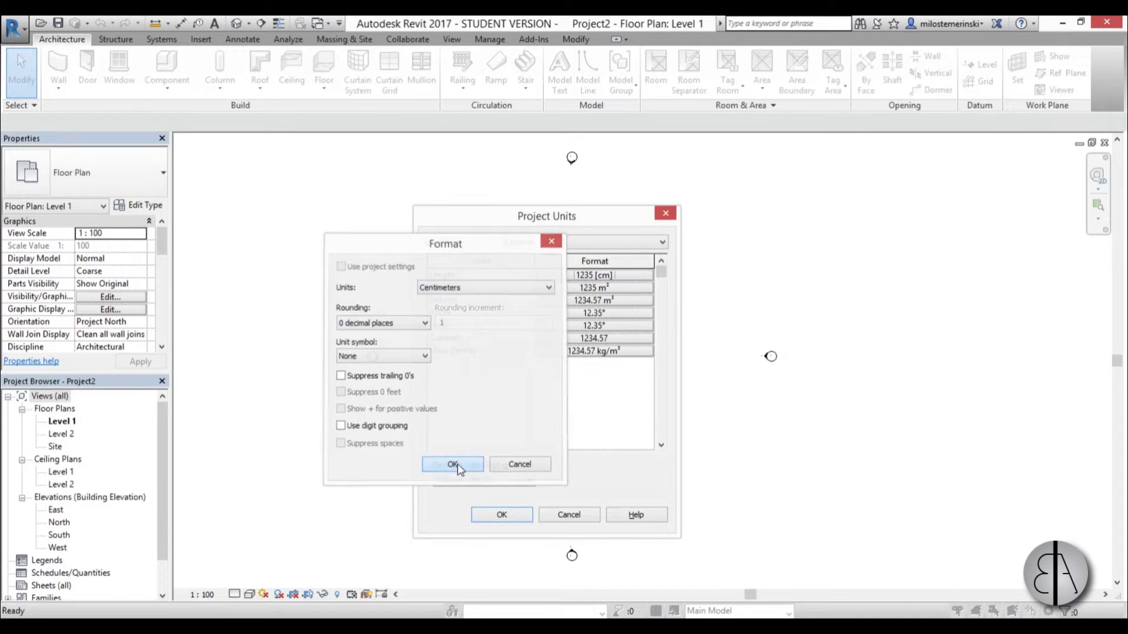
click(497, 515)
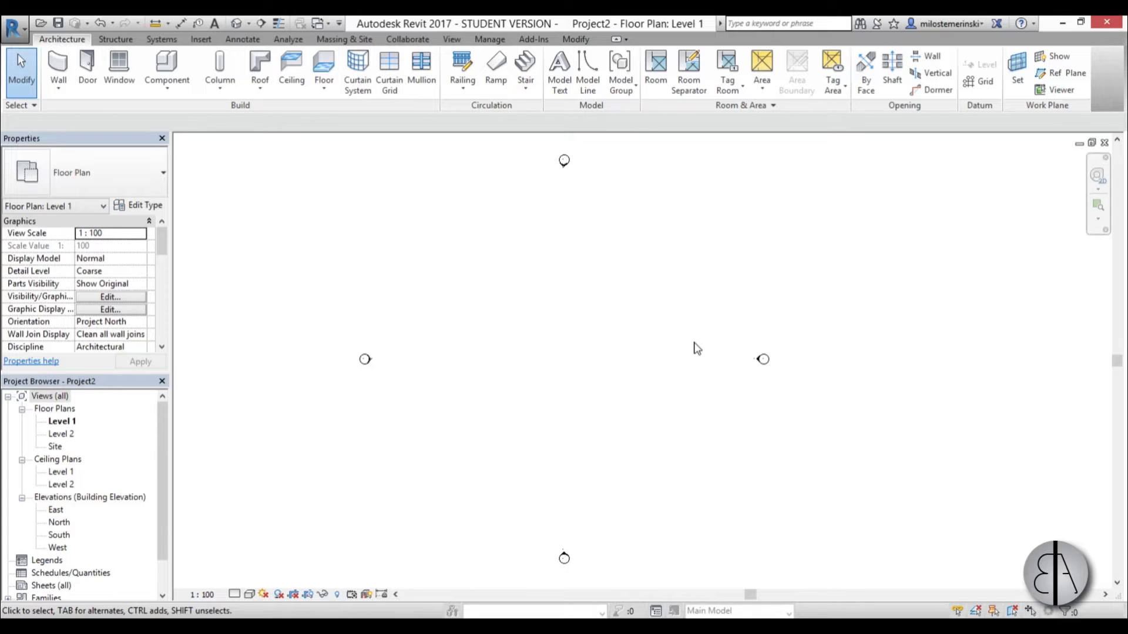
Draw one straight horizontal Generic - 300mm wall across the Level 1 plan.
scroll(638, 353, up, 1)
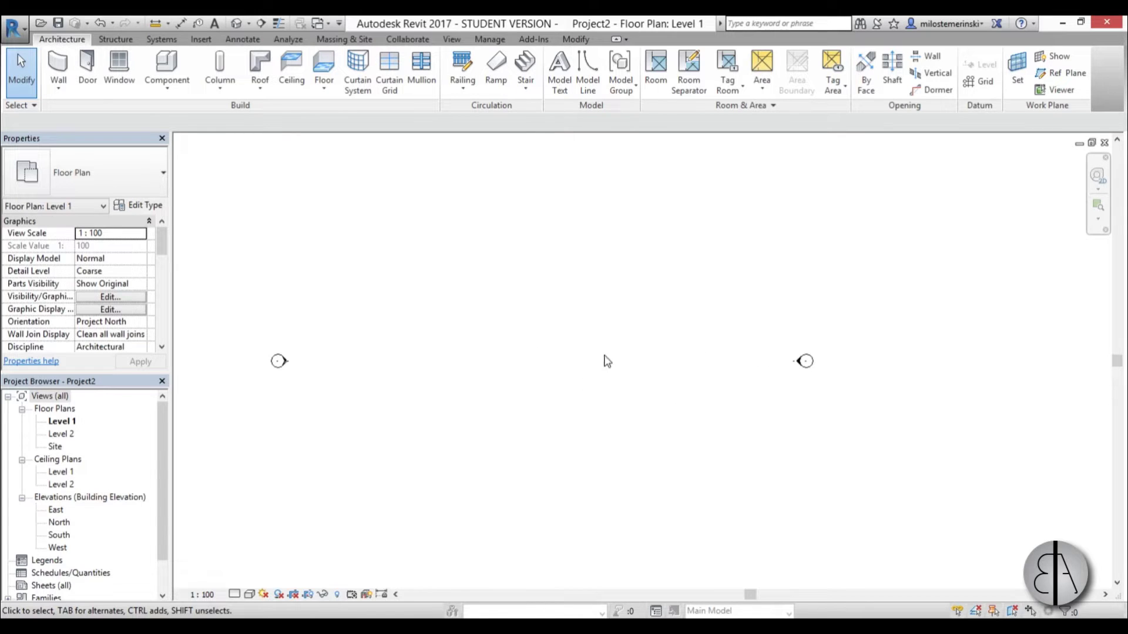
click(57, 70)
click(104, 179)
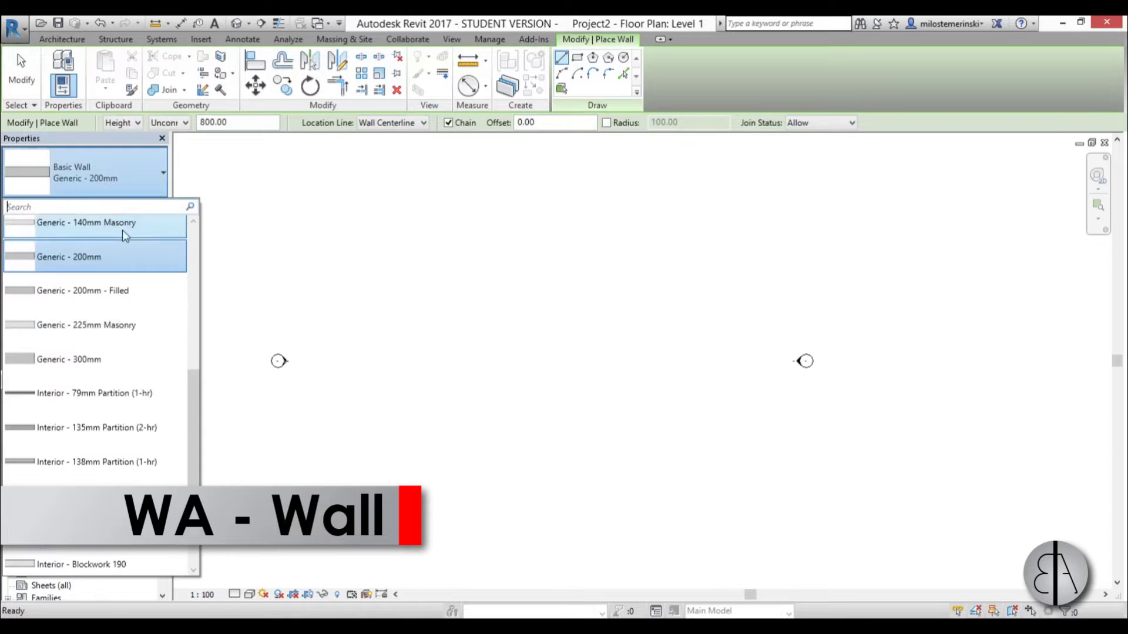
click(127, 359)
click(418, 333)
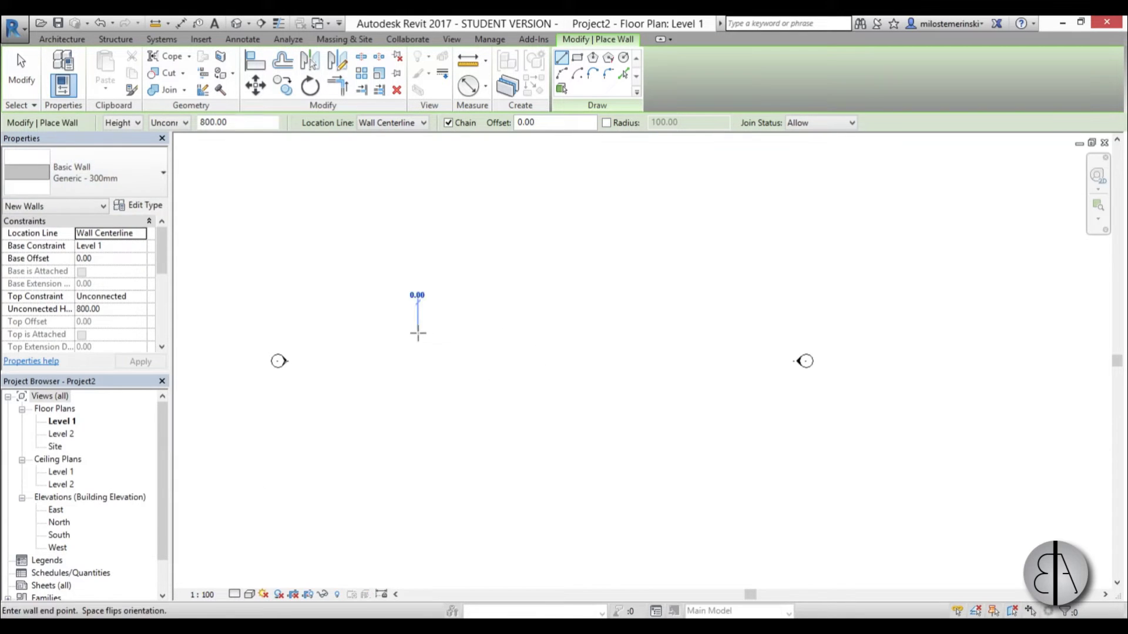
click(668, 332)
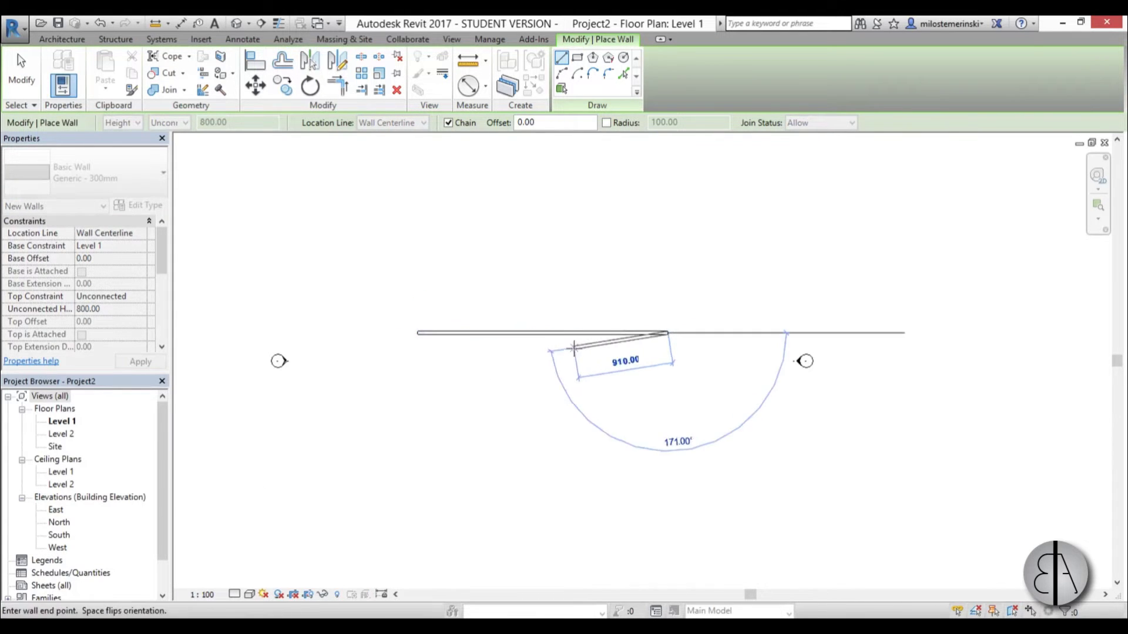
key(Escape)
key(Escape)
scroll(476, 343, up, 4)
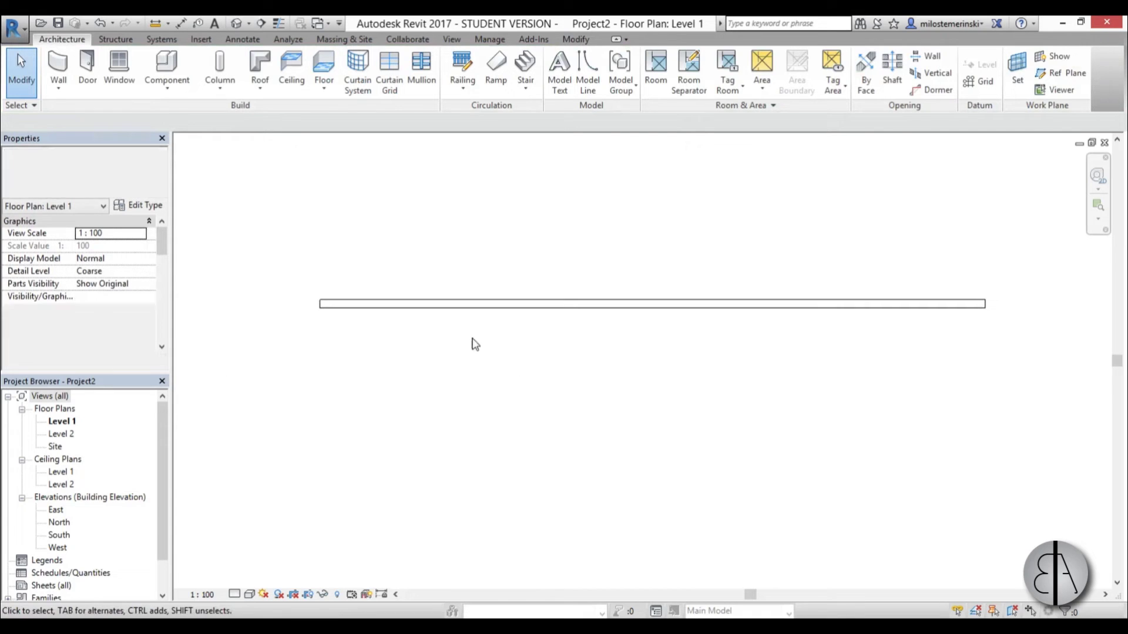
middle_drag(478, 318, 478, 306)
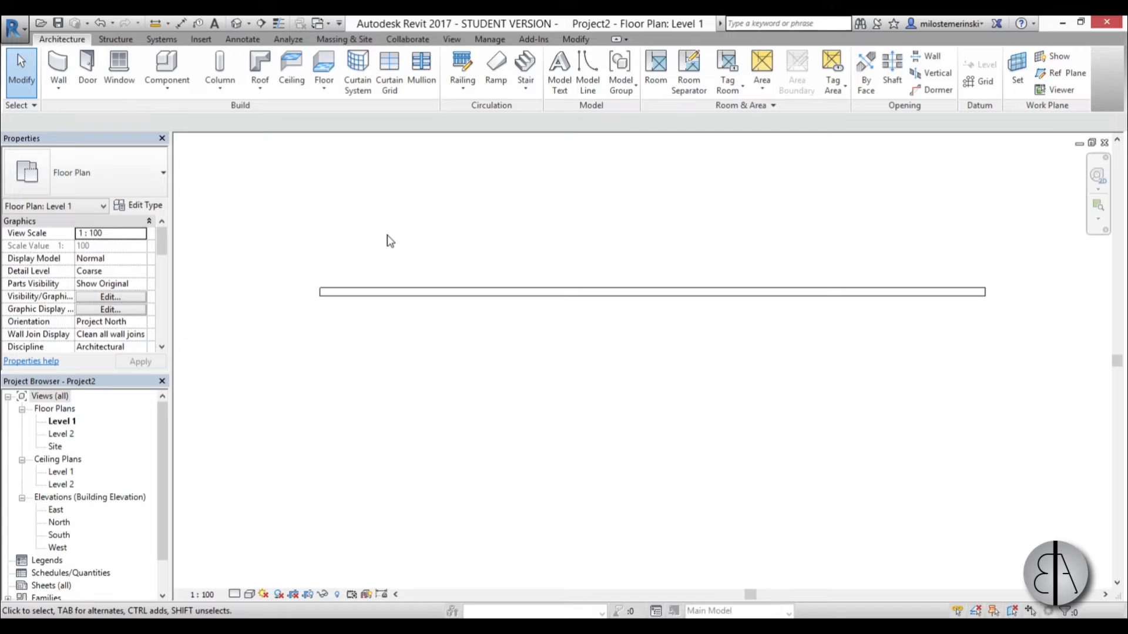
Start a new stair and switch its type to Assembled Stair: Private.
click(525, 66)
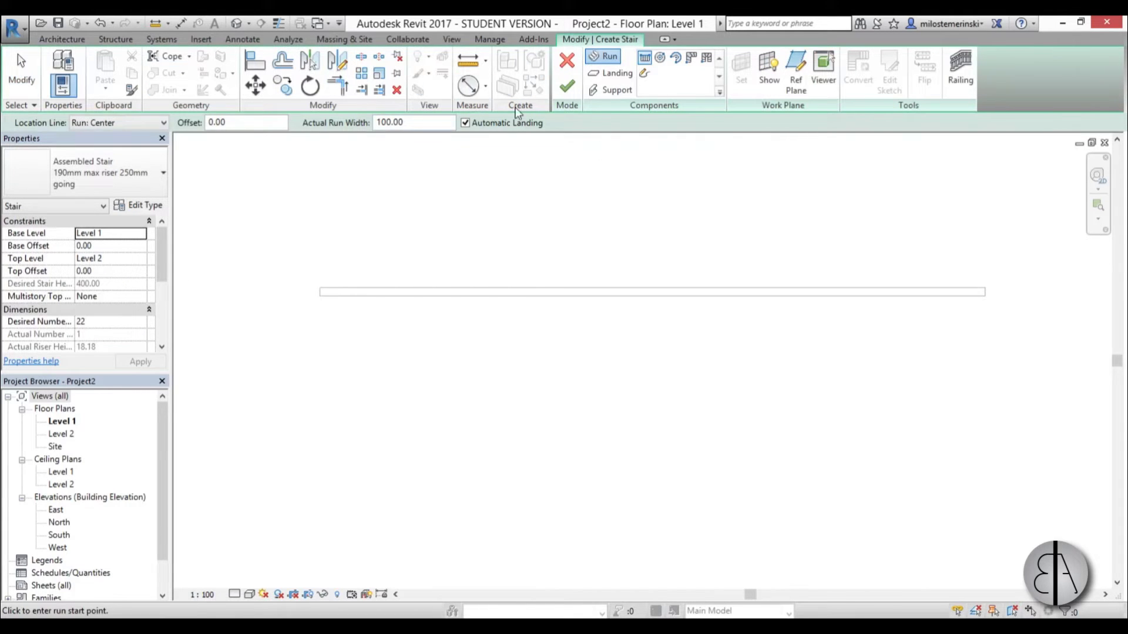
click(80, 176)
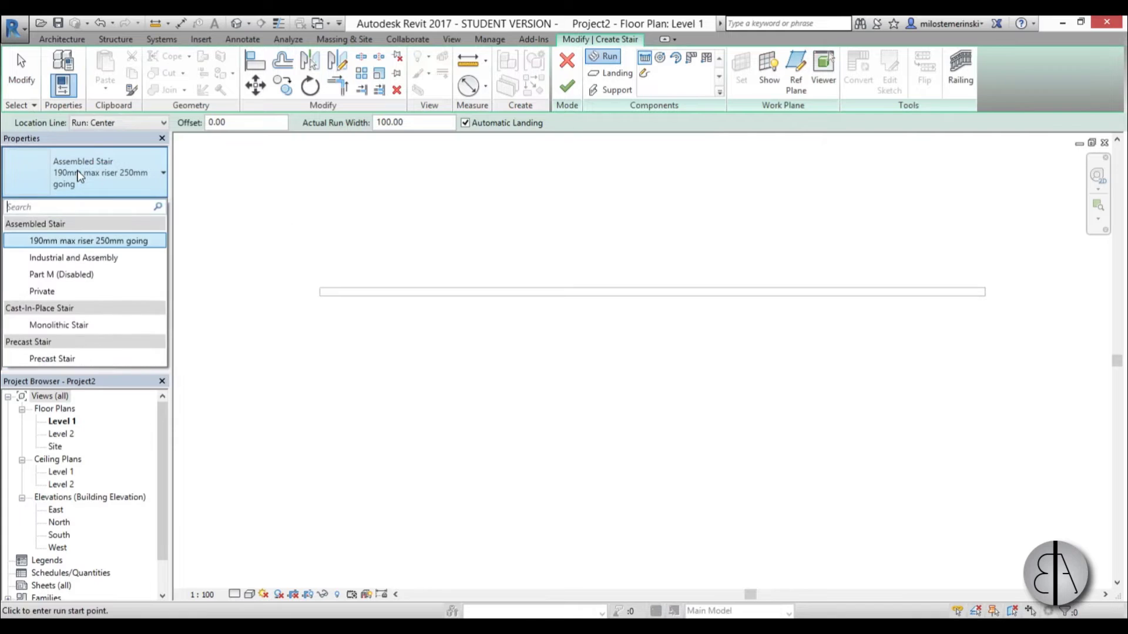
click(50, 294)
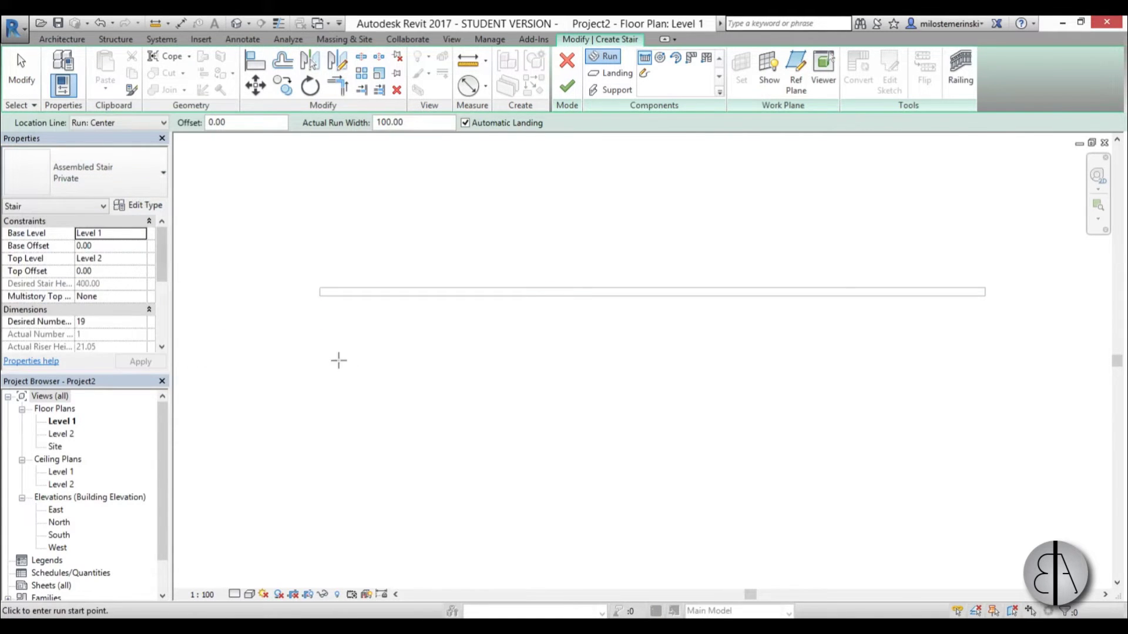
click(140, 207)
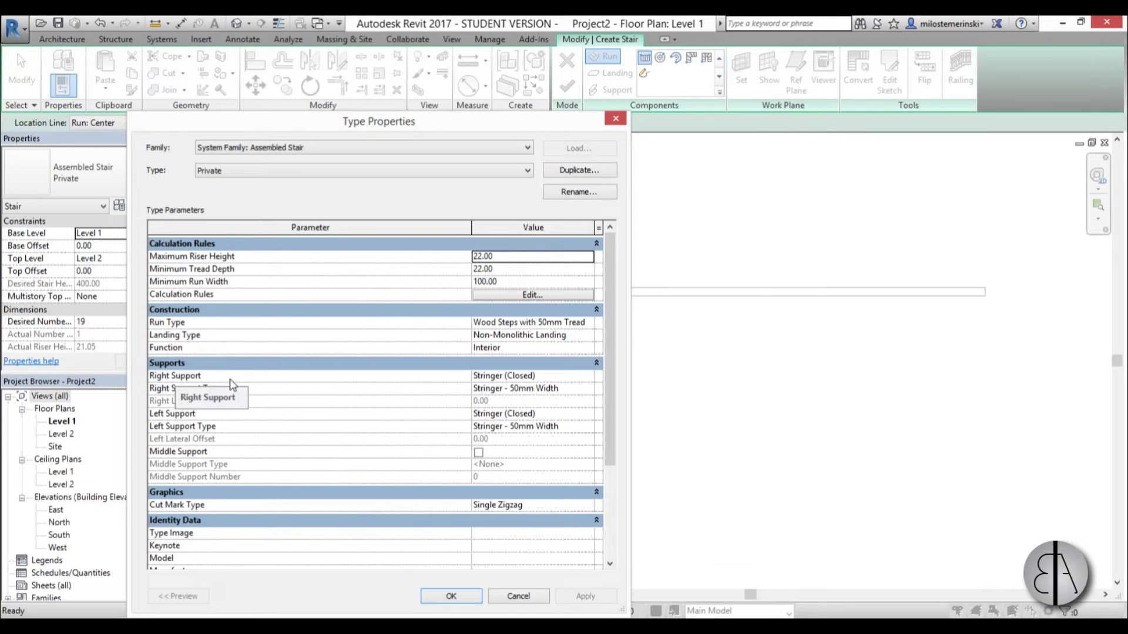
Set both Right Support and Left Support of the Private stair type to None.
click(588, 377)
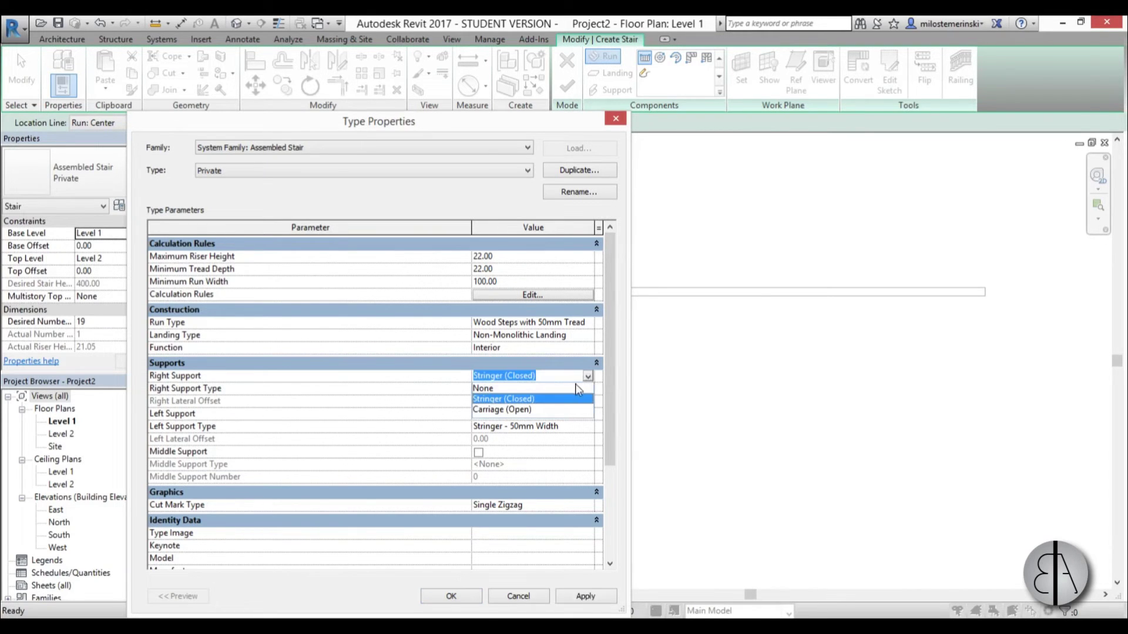
click(578, 390)
click(587, 413)
click(587, 413)
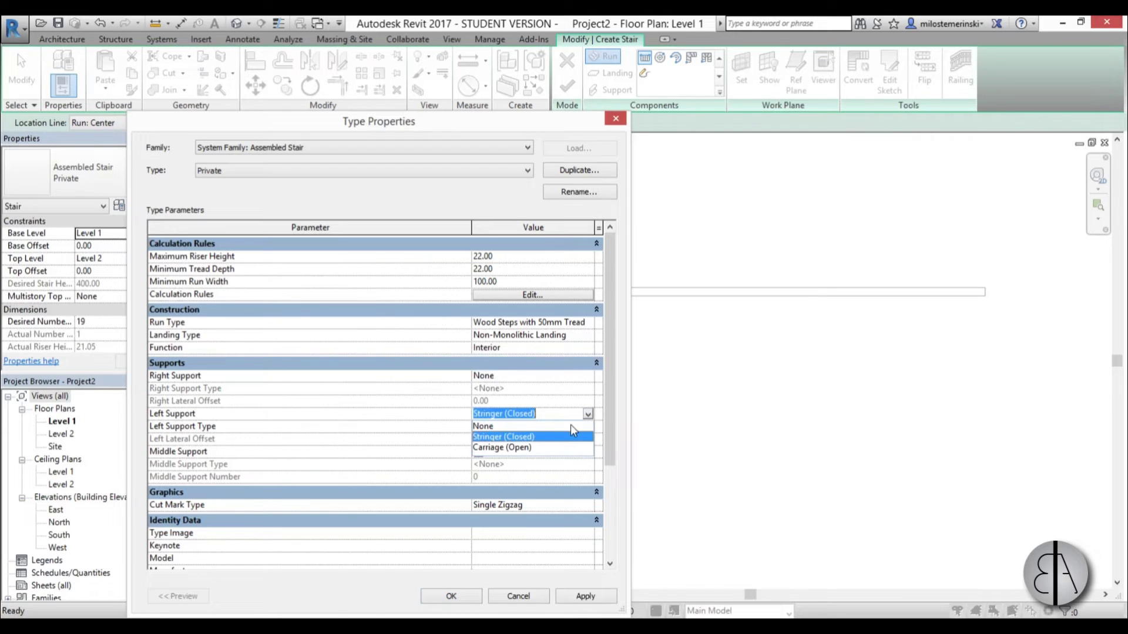
click(570, 425)
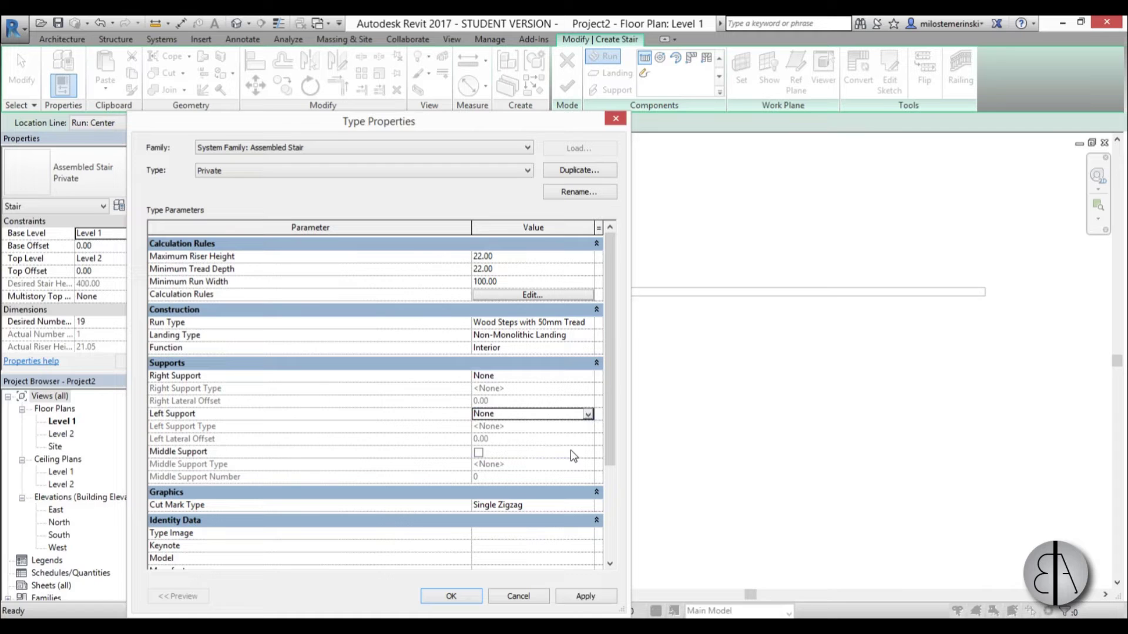
Set the Wood Steps run type's tread thickness to 8.
click(588, 325)
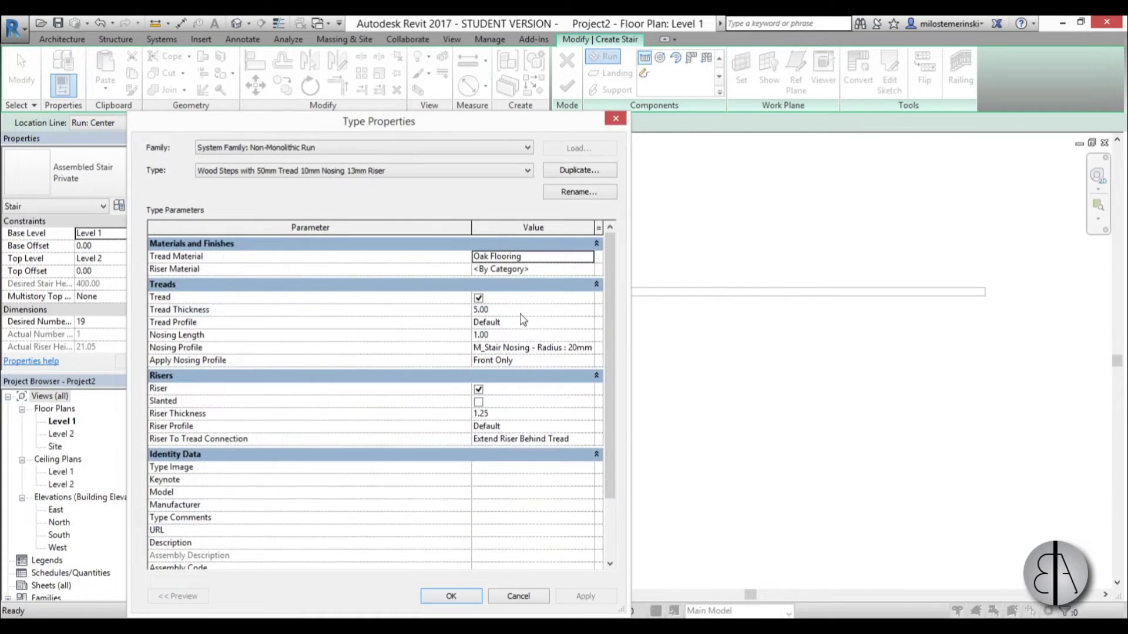
click(623, 119)
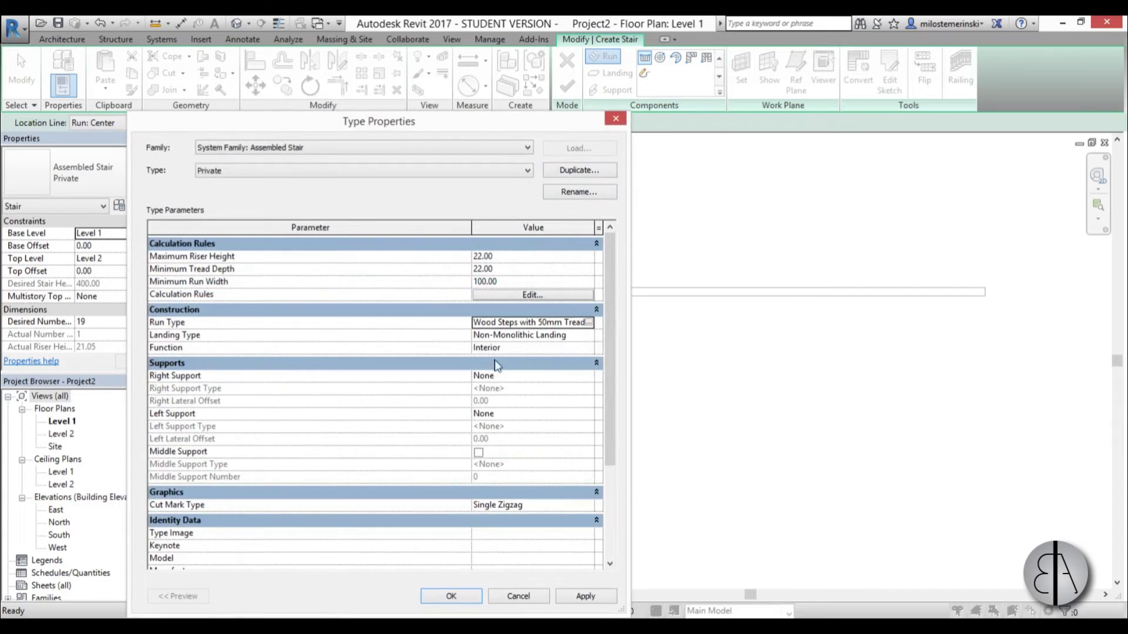
click(589, 324)
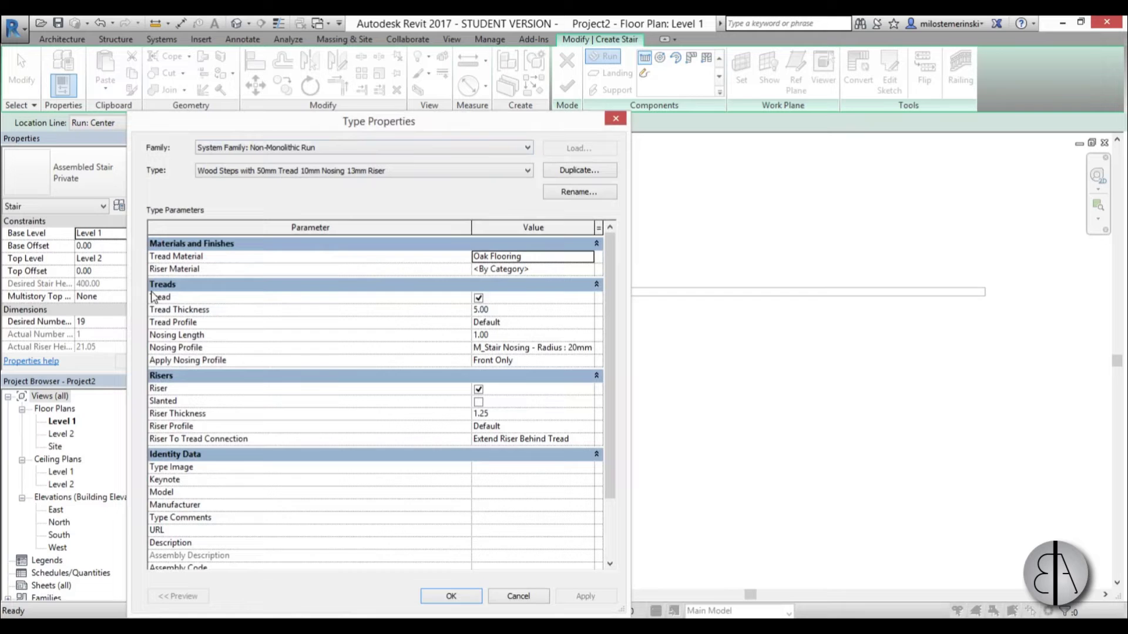
click(506, 311)
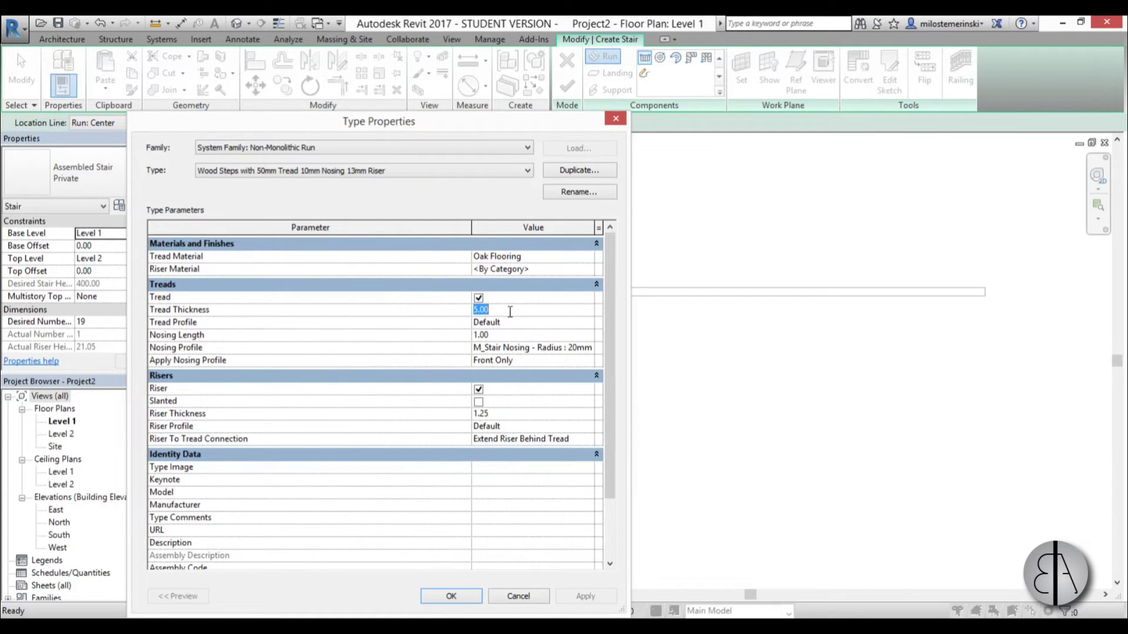
text(8)
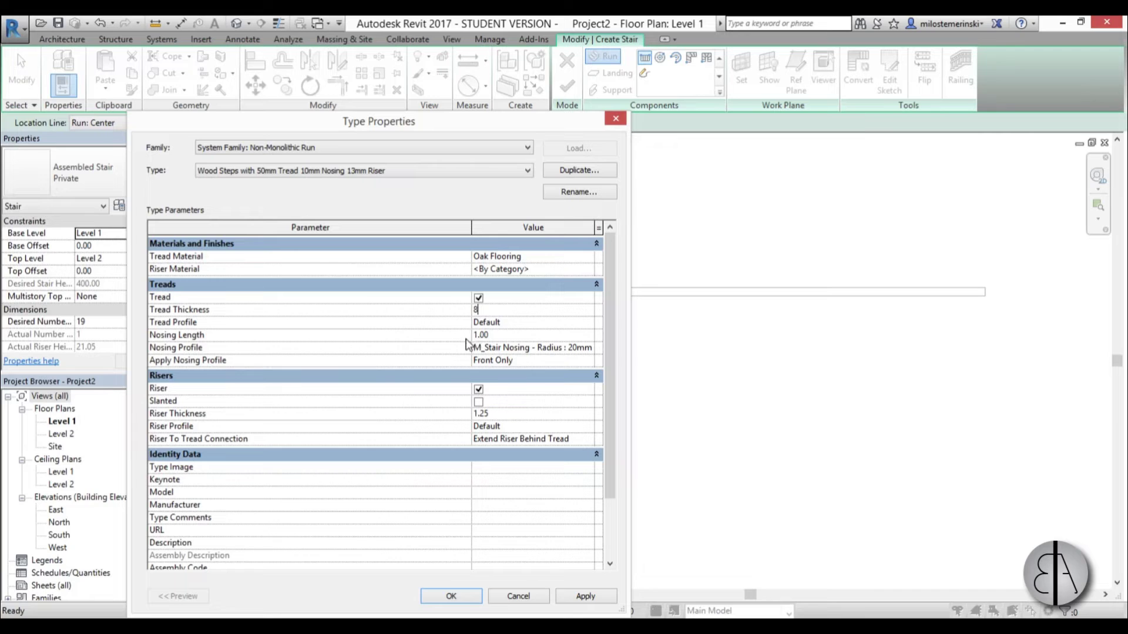
click(493, 336)
Set nosing length 0 with Default nosing profile, turn off risers, and apply the changes.
drag(512, 334, 386, 340)
text(0)
click(587, 348)
click(566, 360)
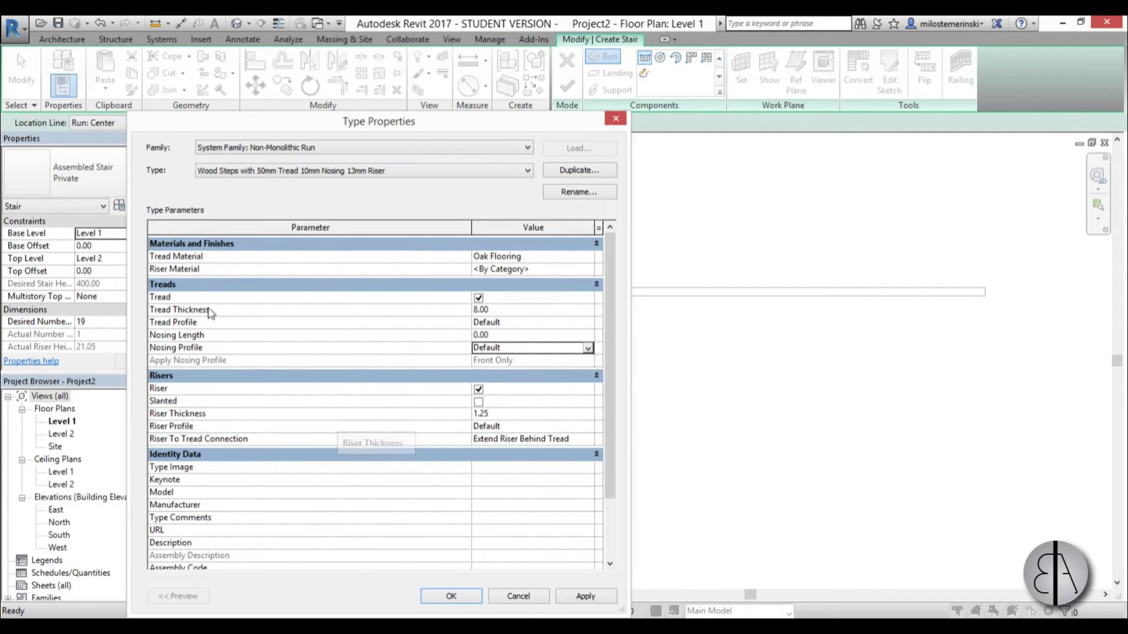
click(478, 390)
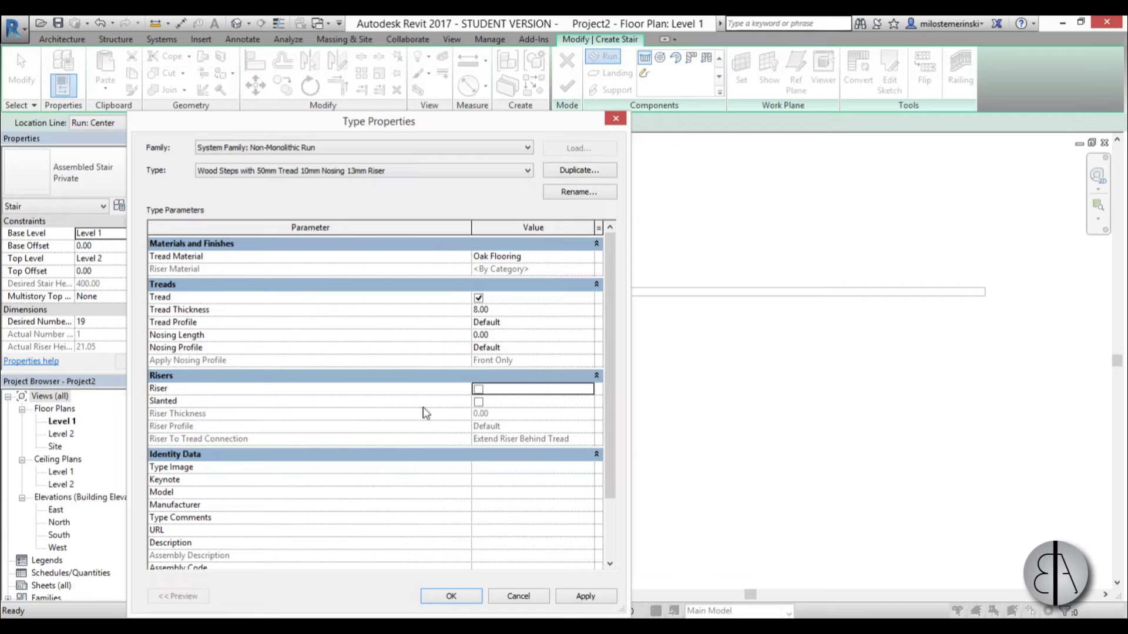
click(446, 599)
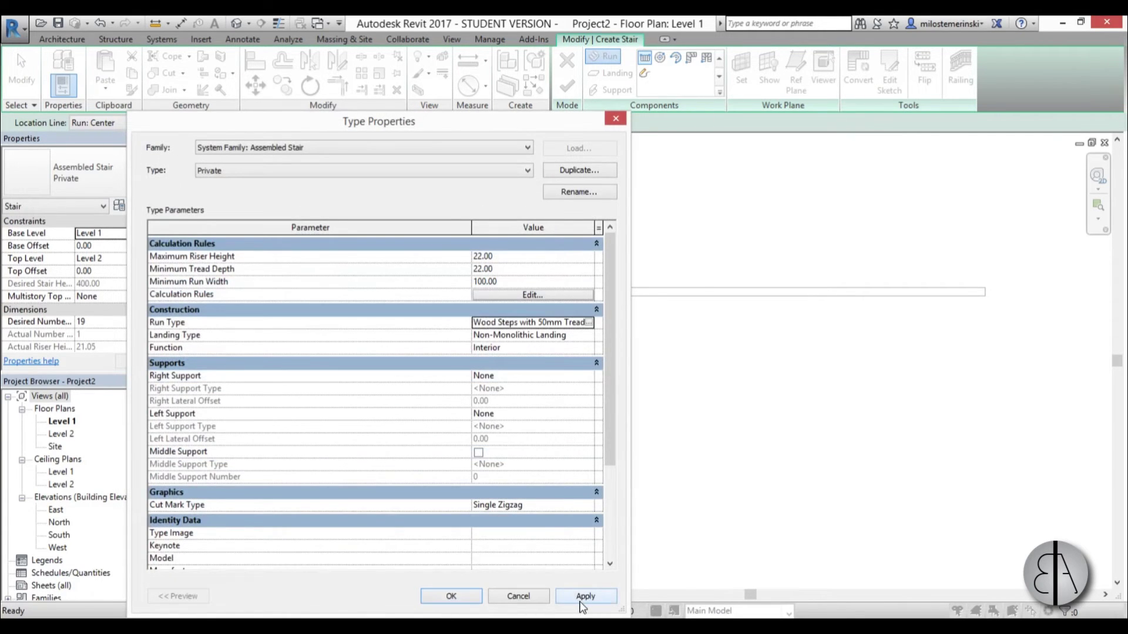
click(582, 605)
Set the stair to 22 desired risers and a 30.00 actual tread depth, then apply.
click(469, 600)
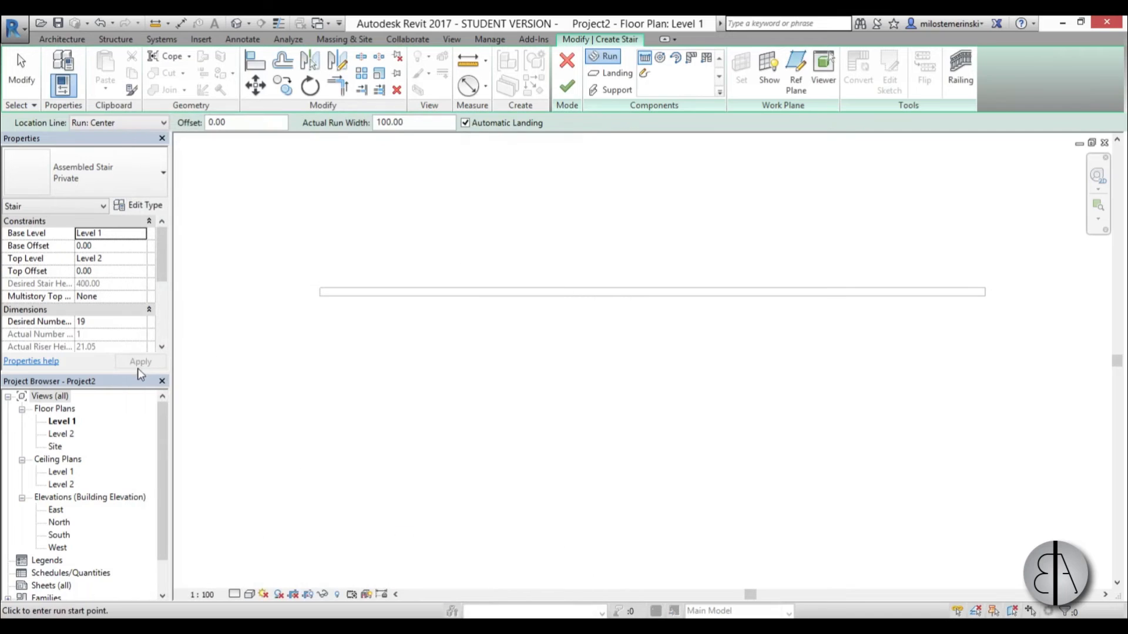
drag(136, 376, 137, 408)
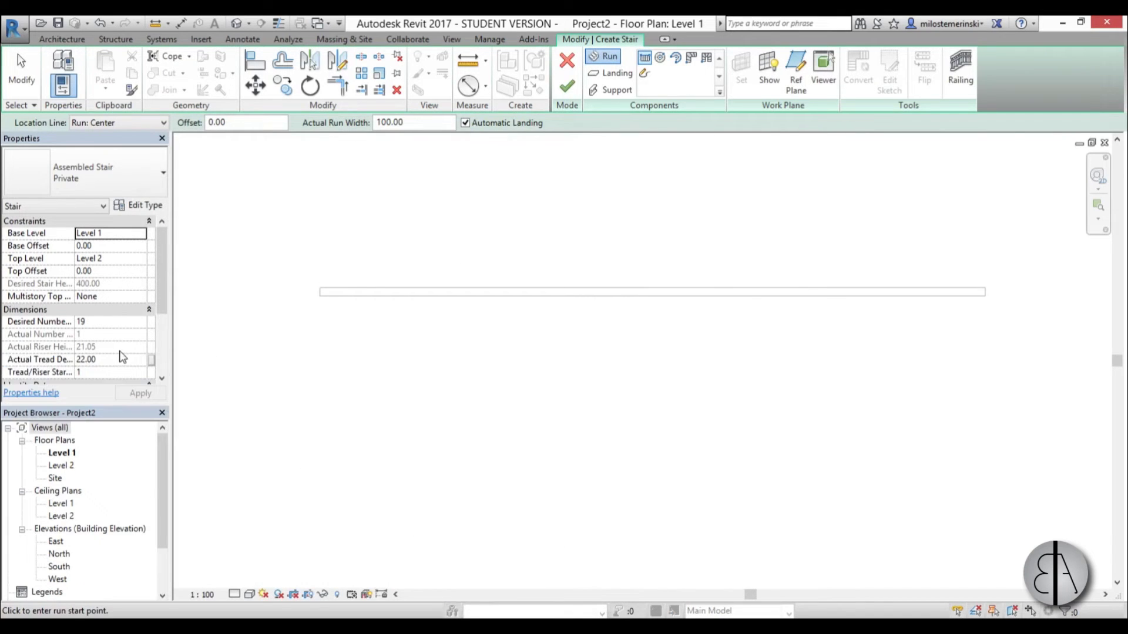
click(86, 325)
text(22)
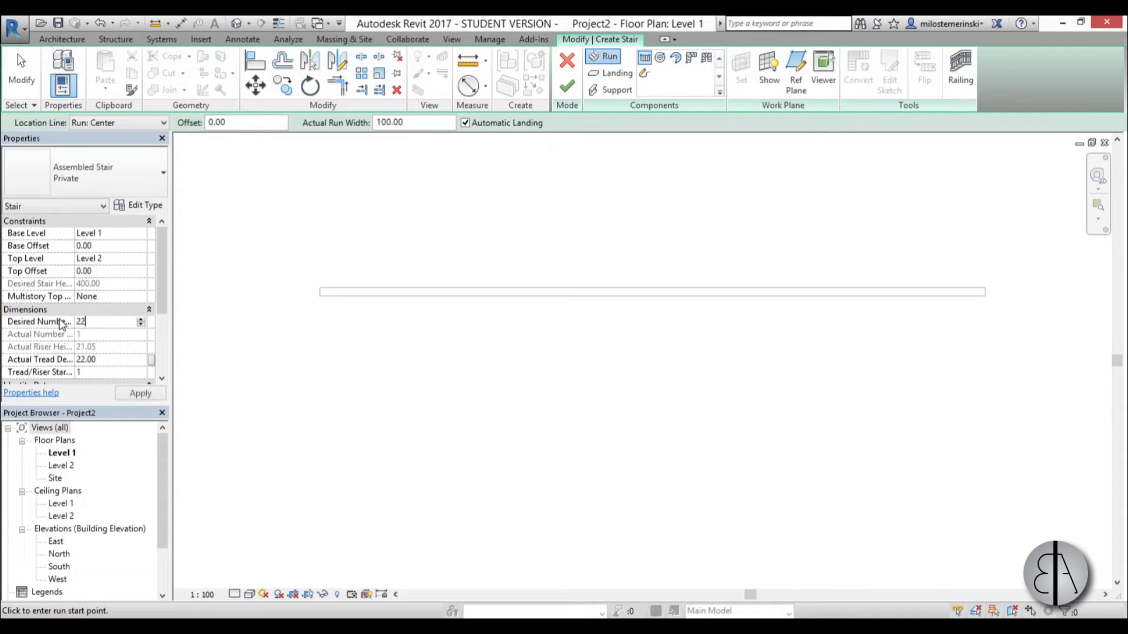
click(88, 358)
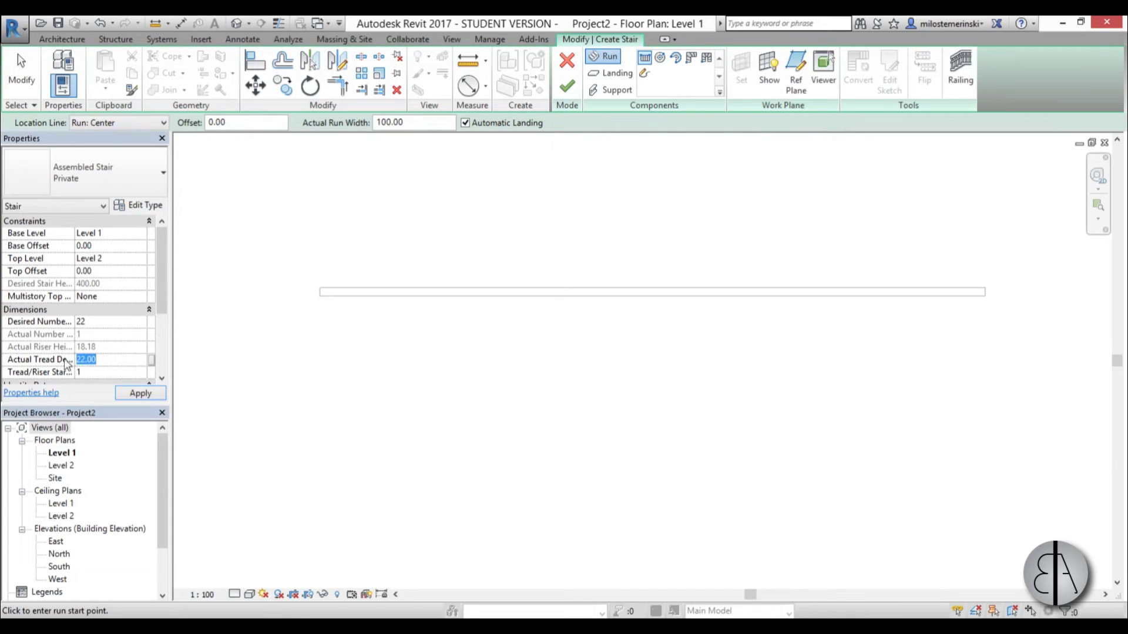
click(116, 360)
click(30, 364)
text(30)
click(129, 394)
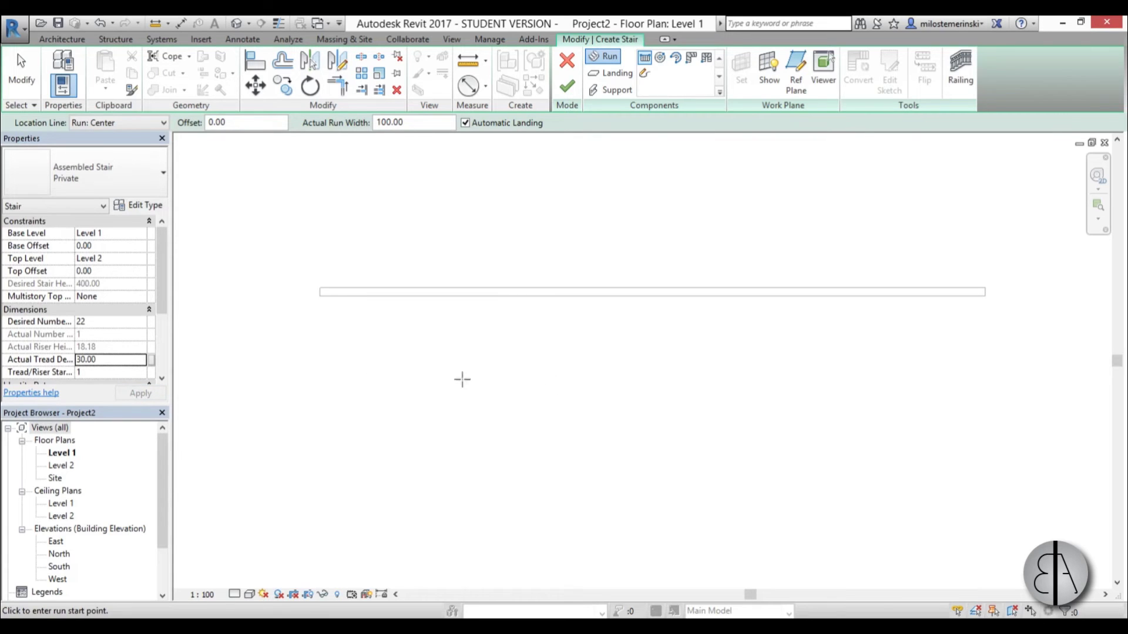
Set the actual run width to 120 on the options bar.
middle_drag(384, 303, 378, 287)
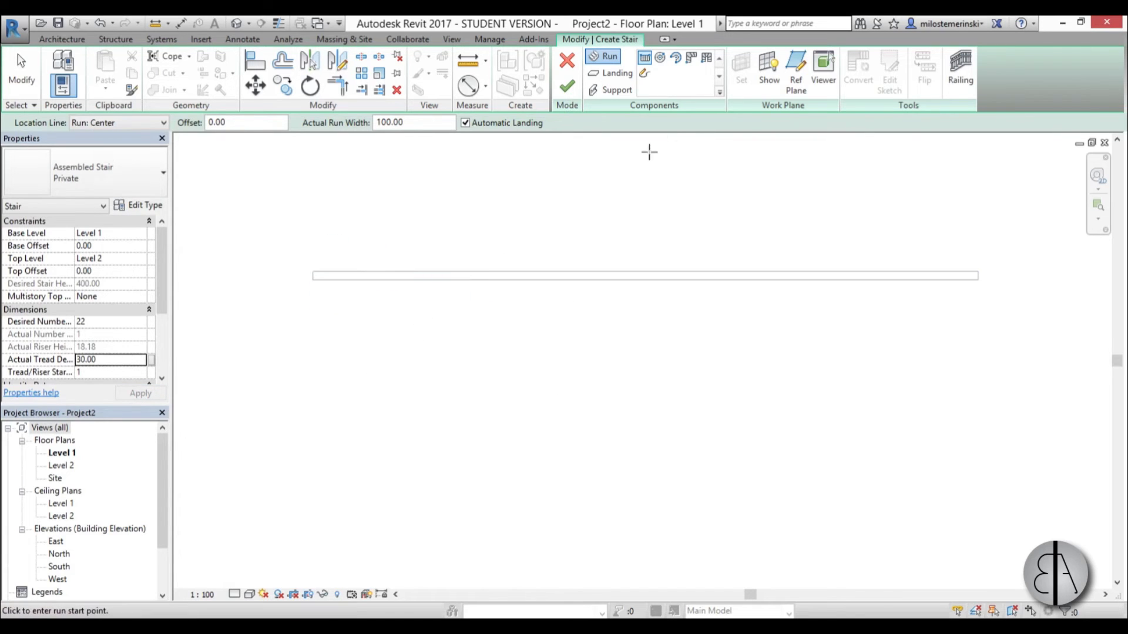
double_click(397, 126)
text(120)
key(Return)
Draw a straight 22-riser run just below the wall.
click(391, 314)
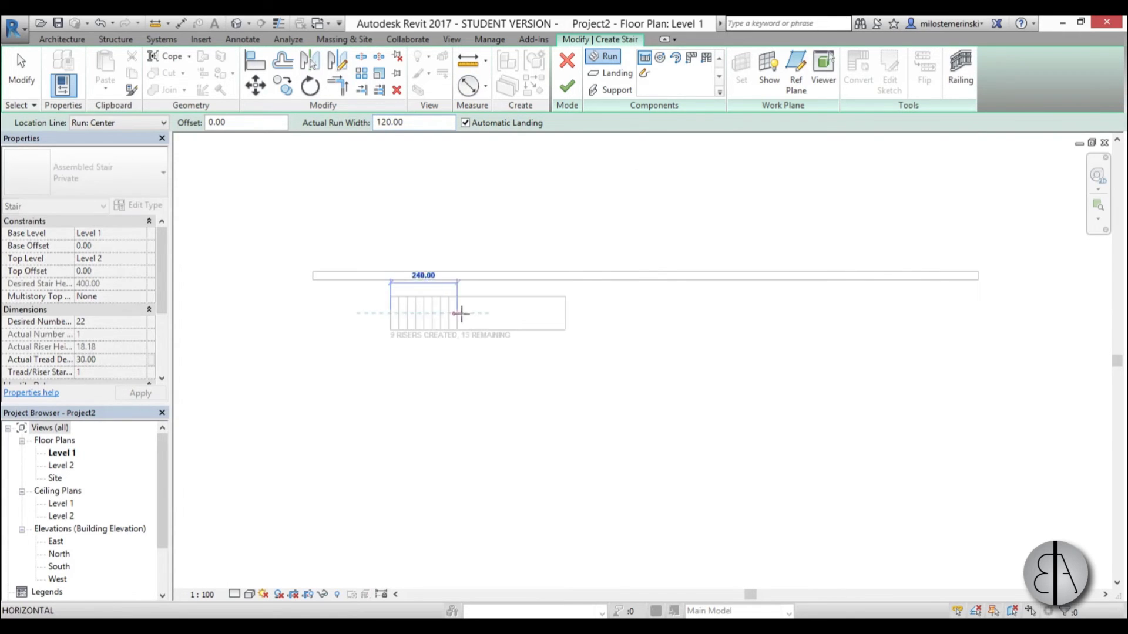
click(729, 315)
key(Escape)
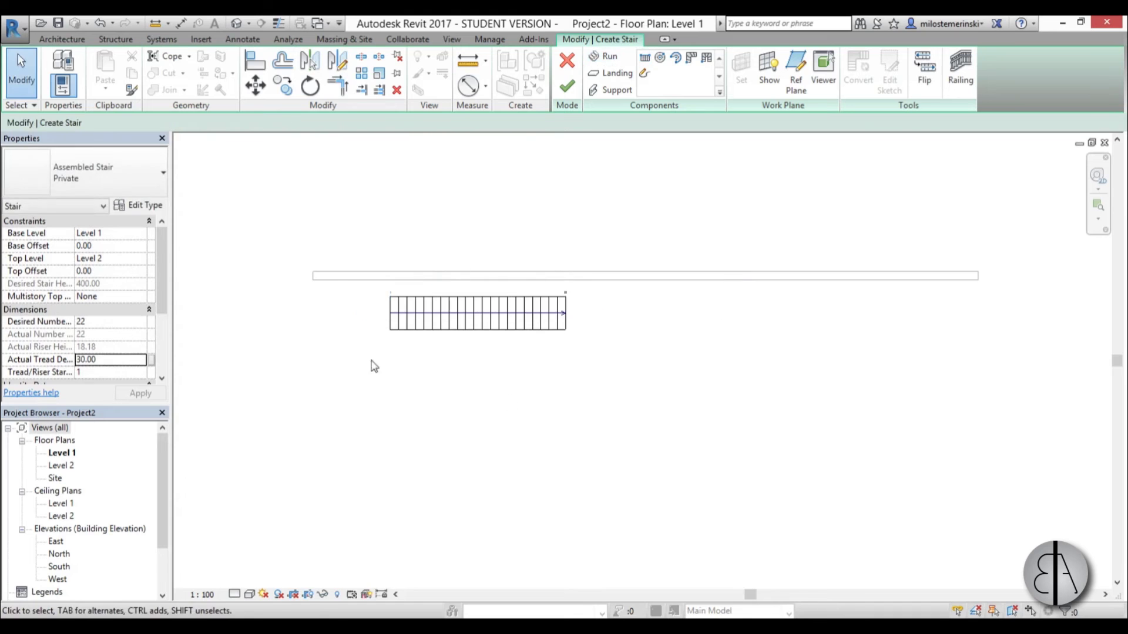
scroll(411, 290, up, 5)
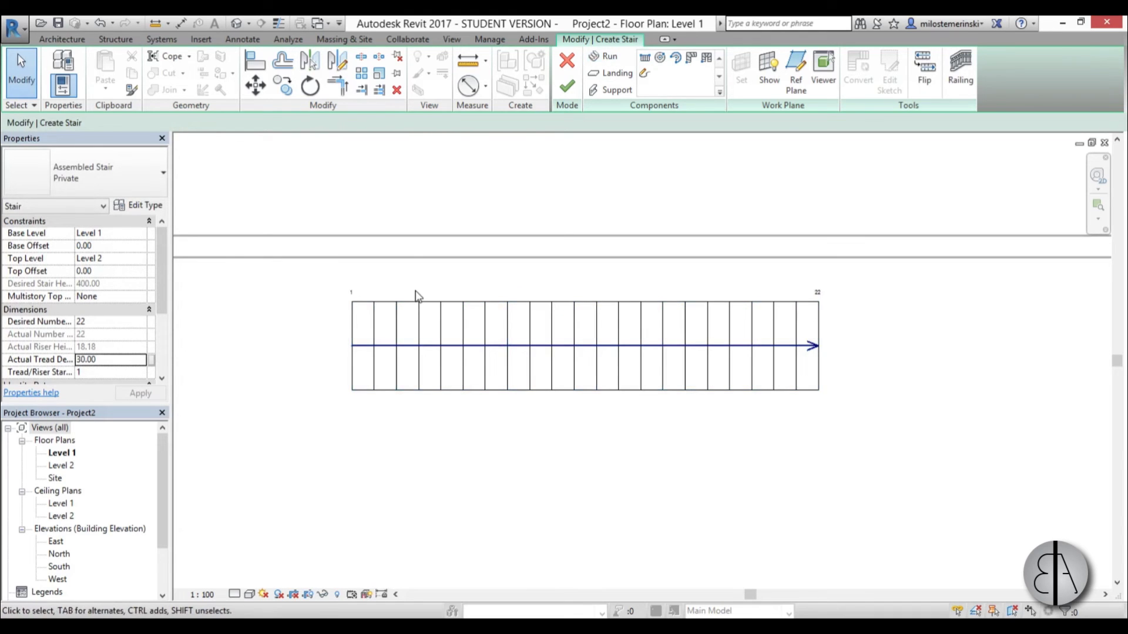
Align the stair's top edge to the wall face with AL and finish the stair.
key(a)
key(l)
click(433, 257)
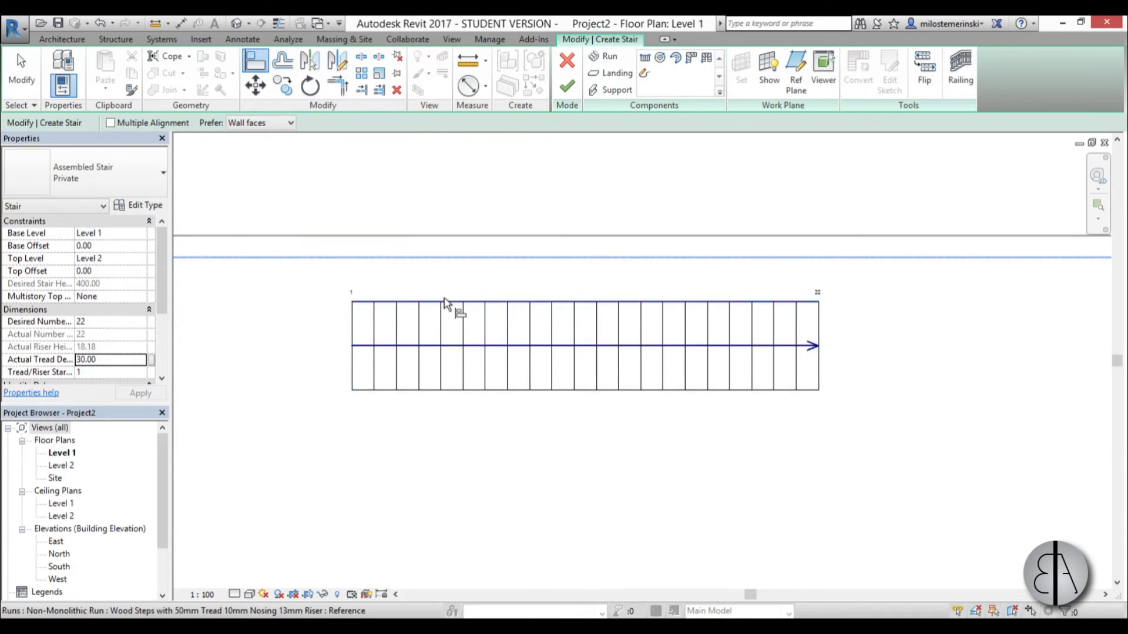
click(444, 302)
scroll(676, 352, down, 4)
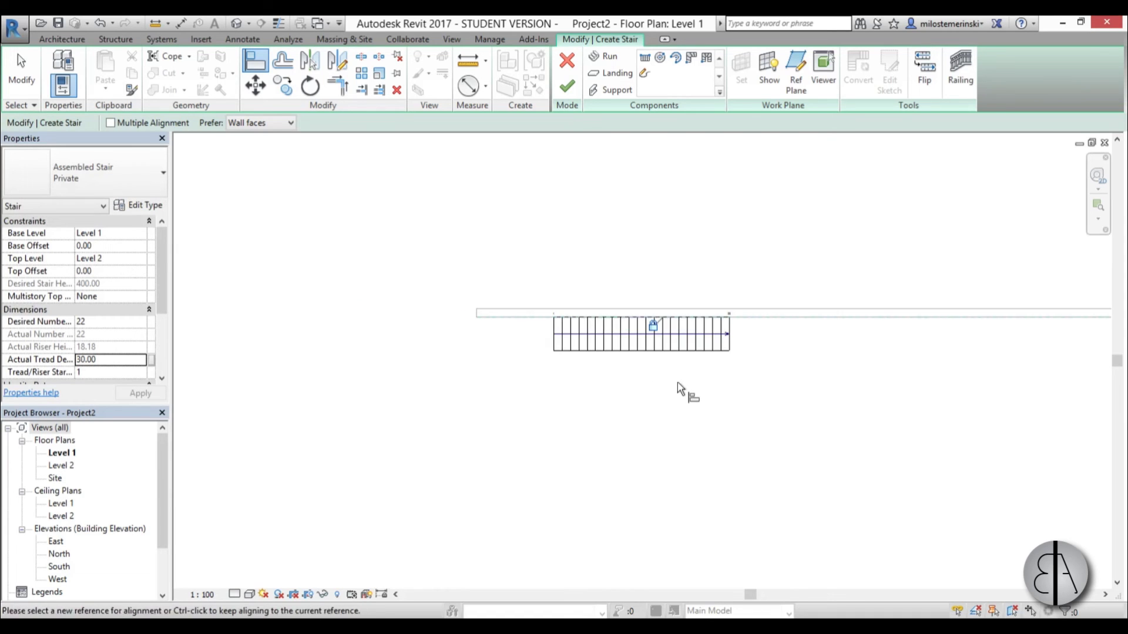
key(Escape)
scroll(678, 376, up, 3)
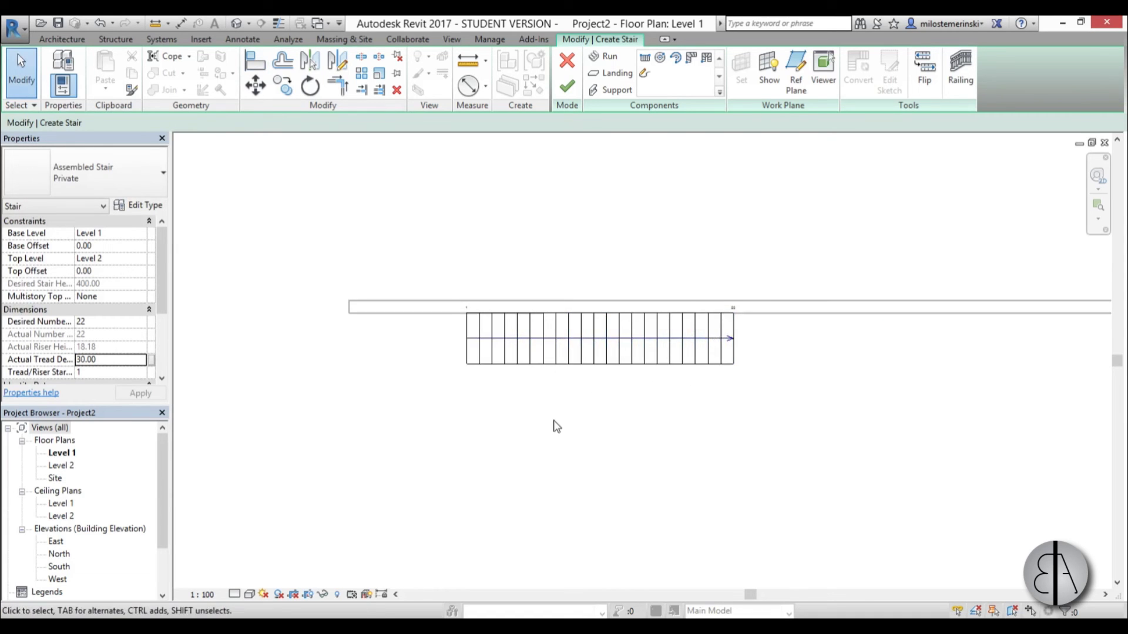
click(567, 88)
Select the wall-side and outer railings together and delete them.
scroll(426, 338, up, 2)
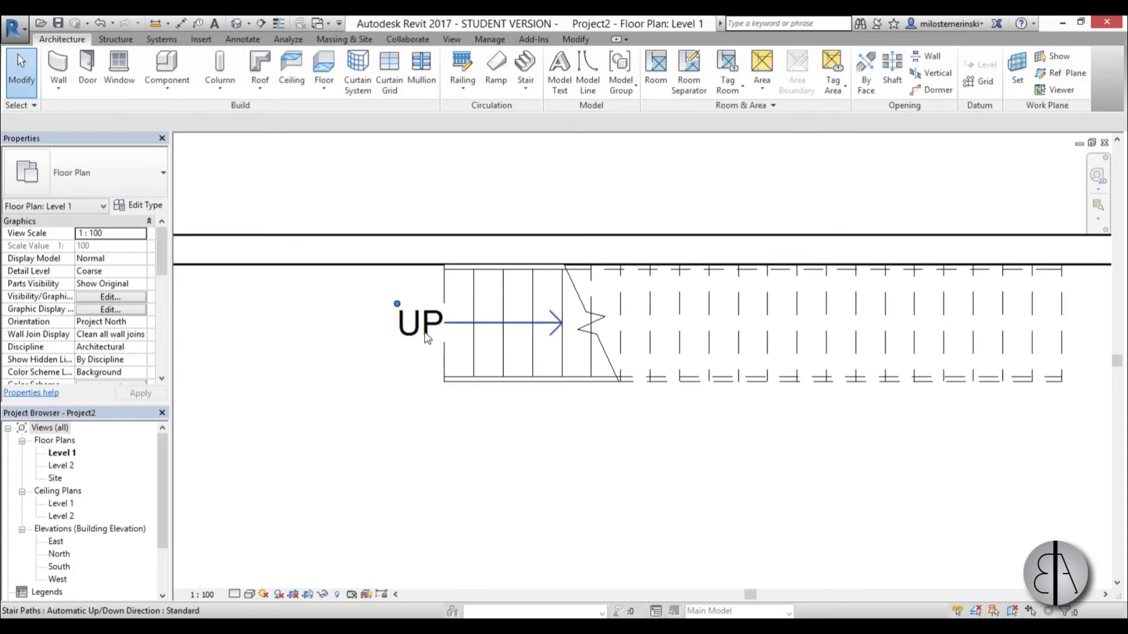
click(426, 338)
key(Escape)
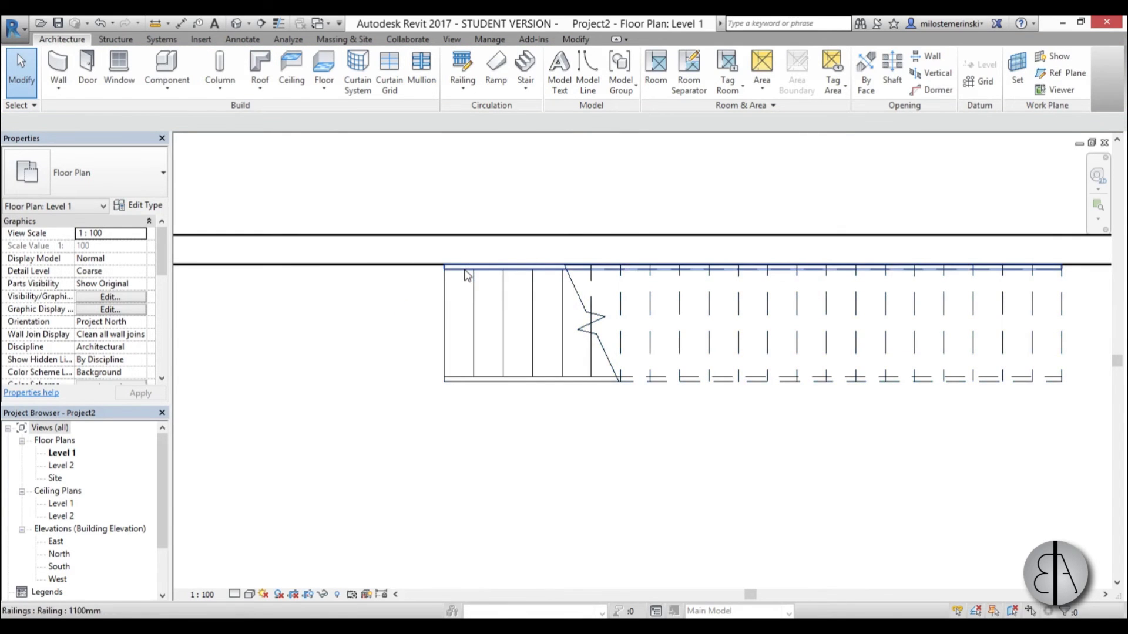
click(467, 277)
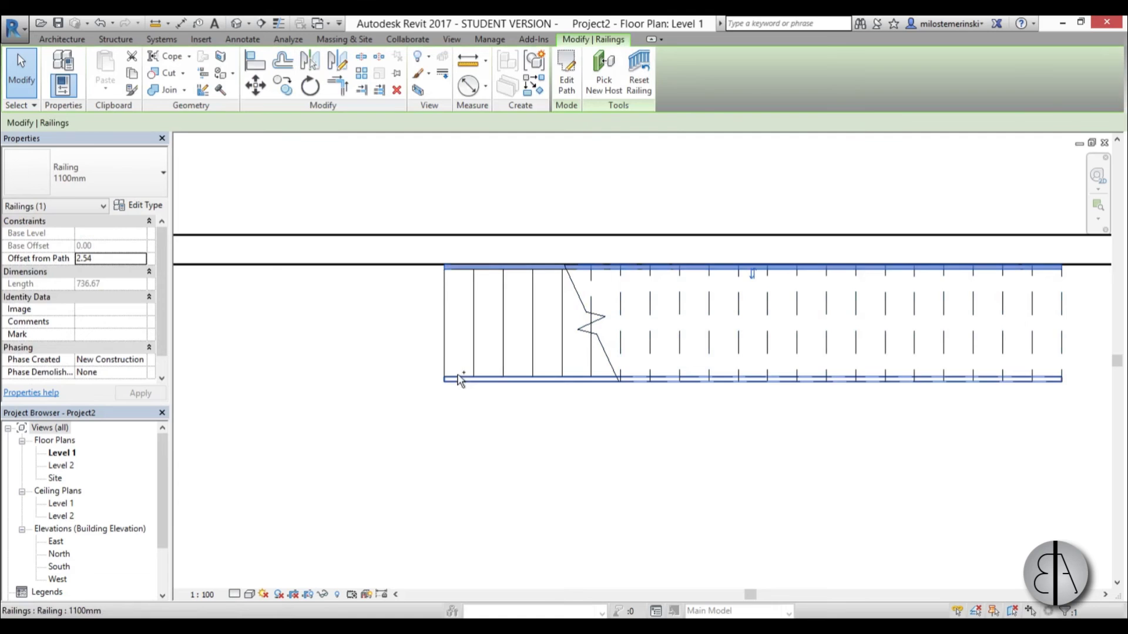
ctrl+click(459, 379)
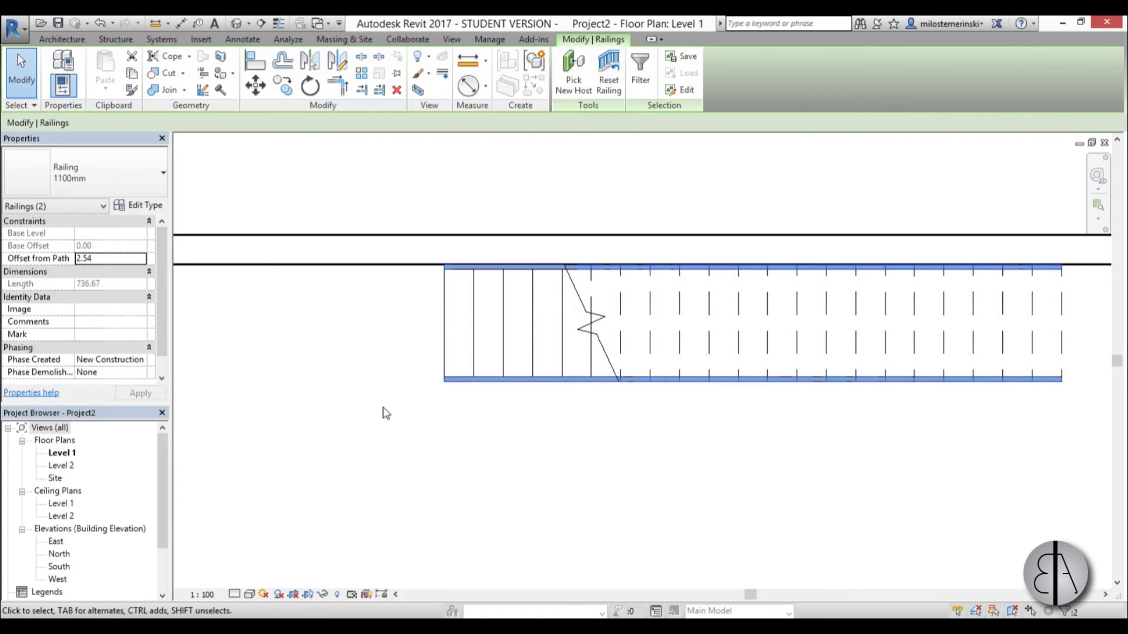
key(Escape)
scroll(499, 376, down, 4)
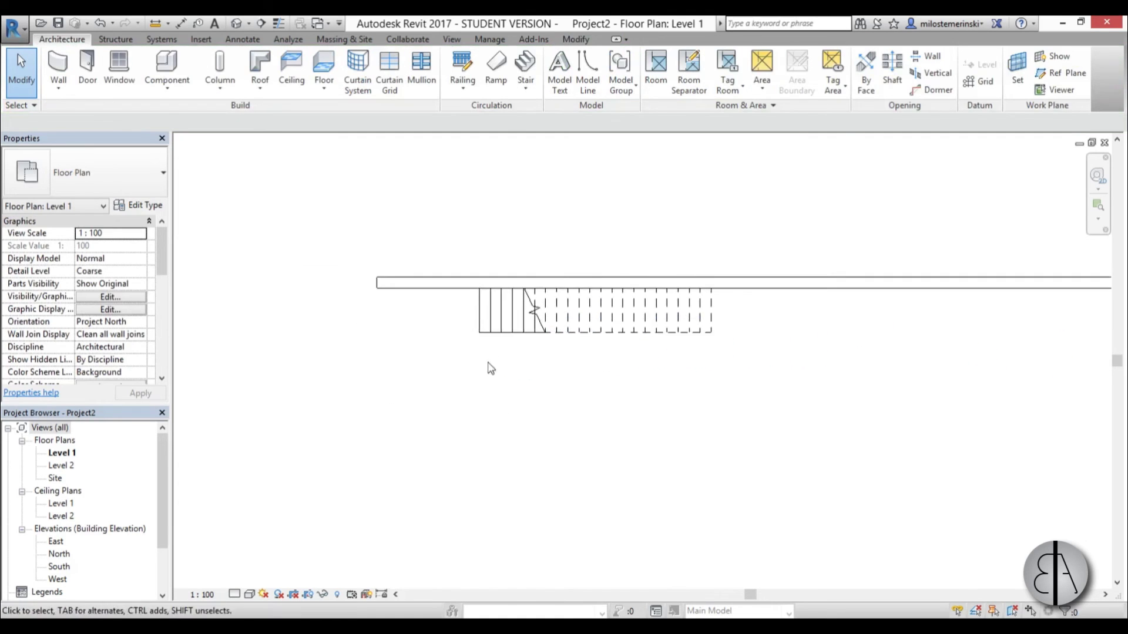
Place a camera with its eye below the stair and its target on the treads.
click(248, 28)
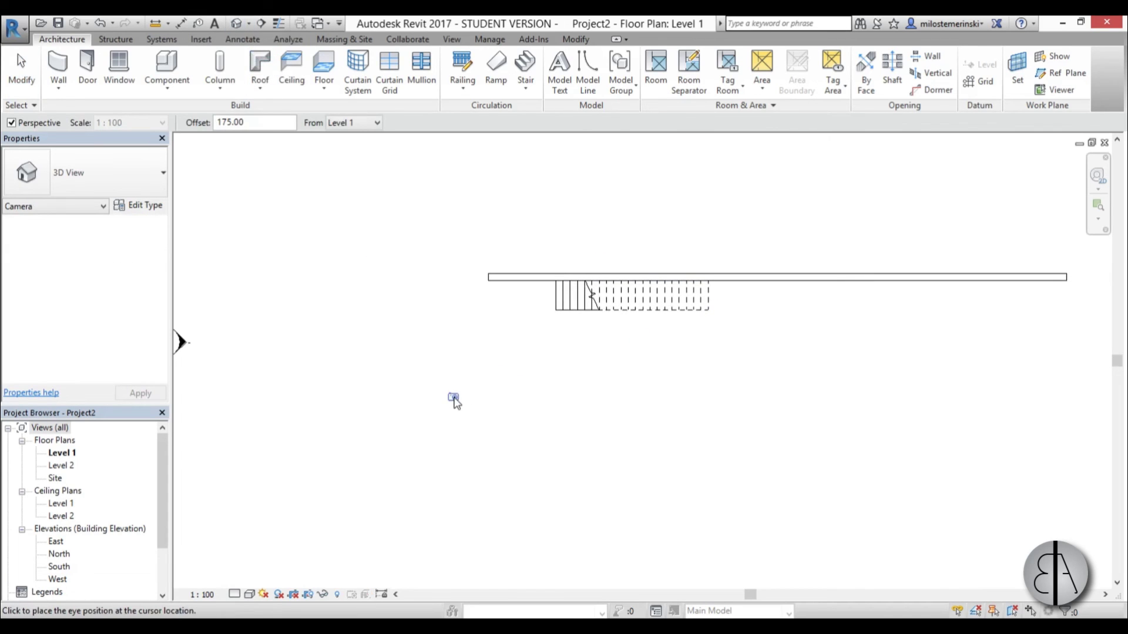
click(453, 398)
click(786, 155)
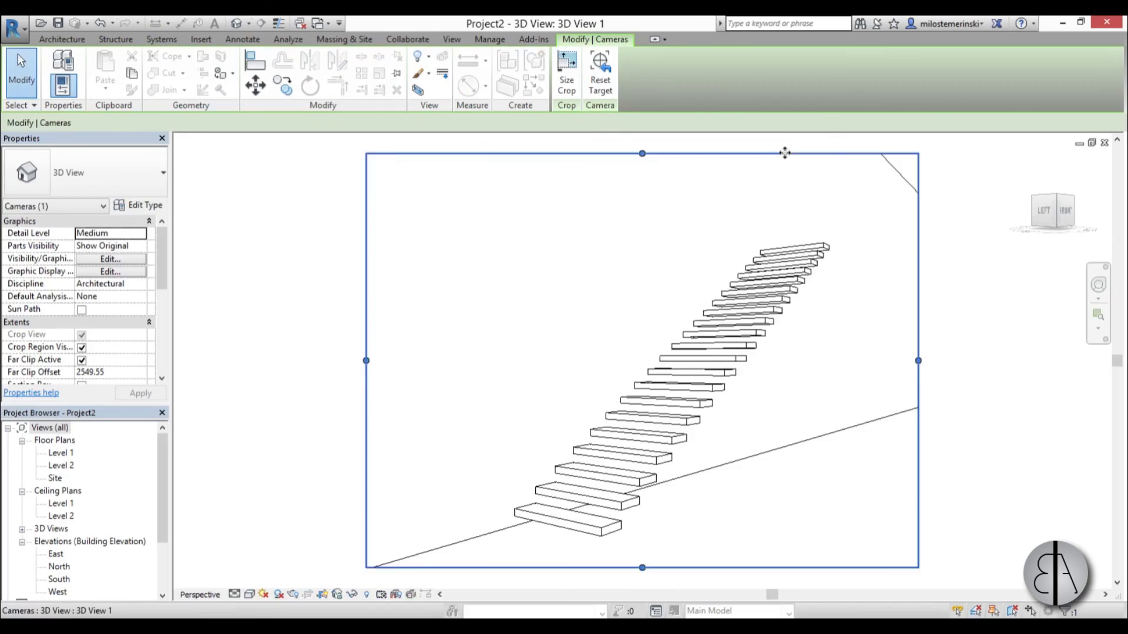
click(657, 453)
scroll(675, 376, up, 2)
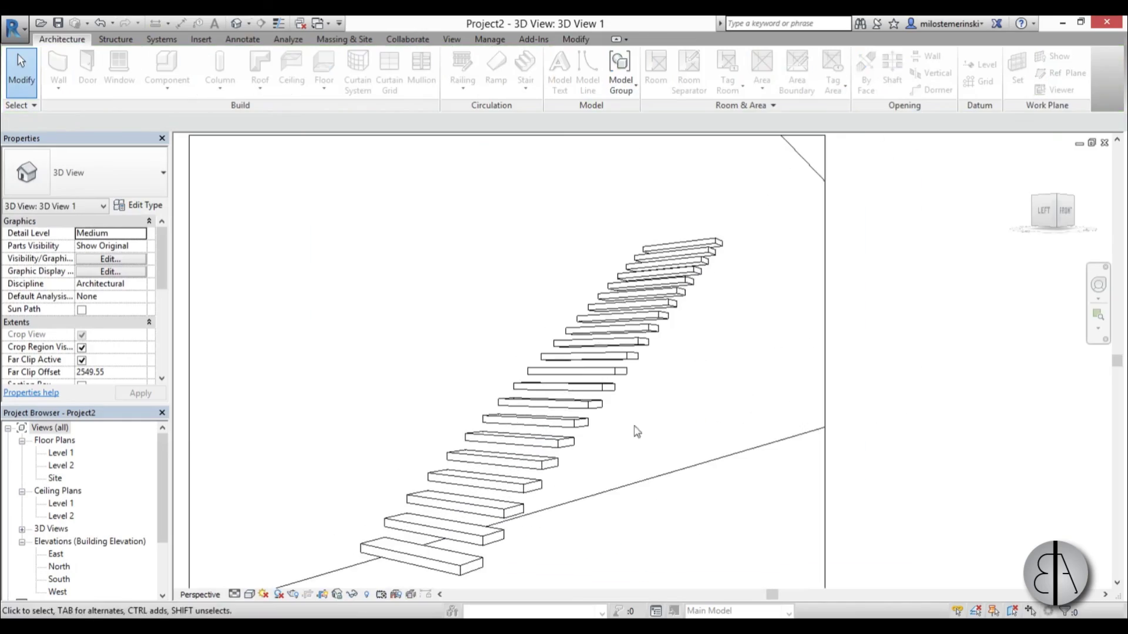